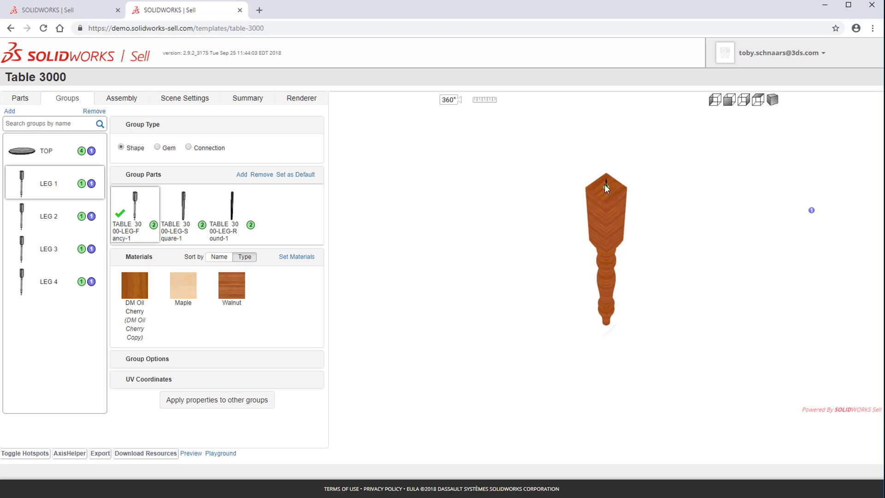
Review the table's TOP group with its rectangular part, and the attachment points defined on the oval tabletop part
{"action": "left_click", "coordinate": [49, 154]}
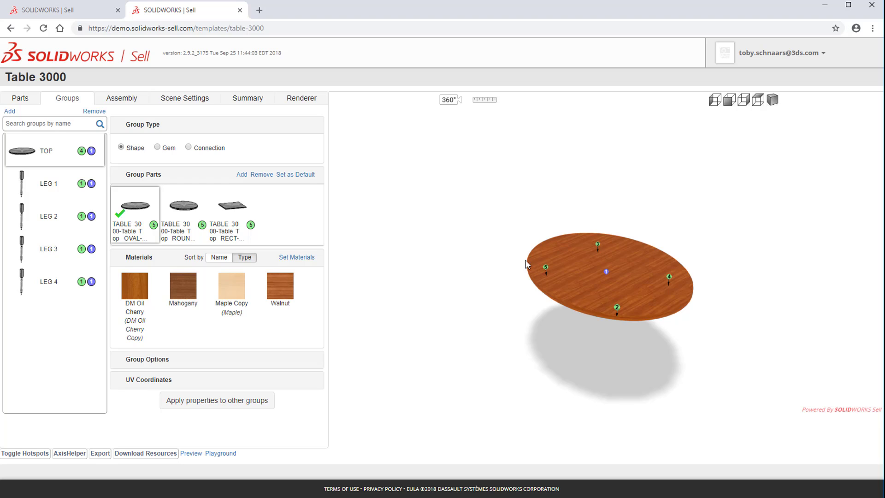
{"action": "left_click", "coordinate": [233, 213]}
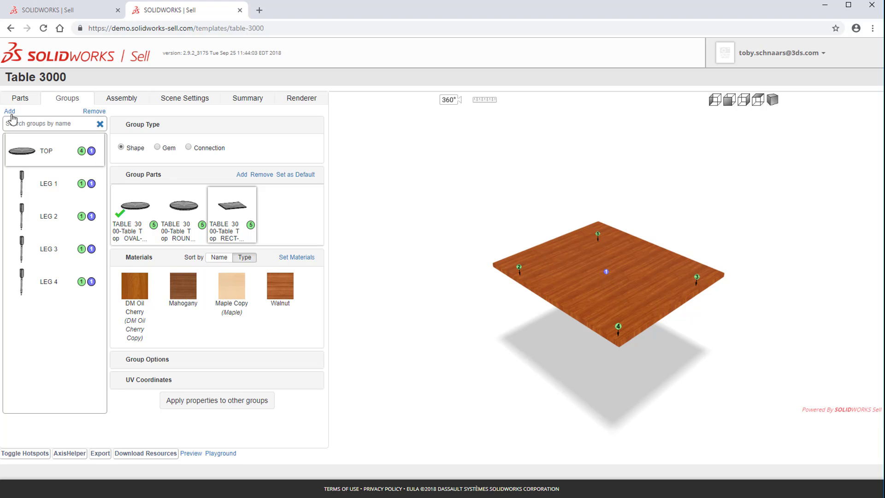
{"action": "left_click", "coordinate": [22, 103]}
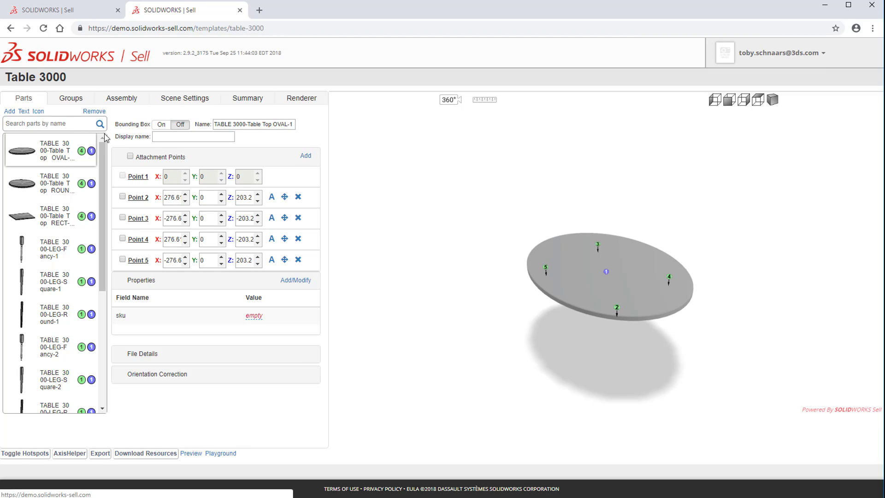
Inspect the table's assembly and the point connection between TOP and LEG 1, closing the point lists when done
{"action": "left_click", "coordinate": [133, 103]}
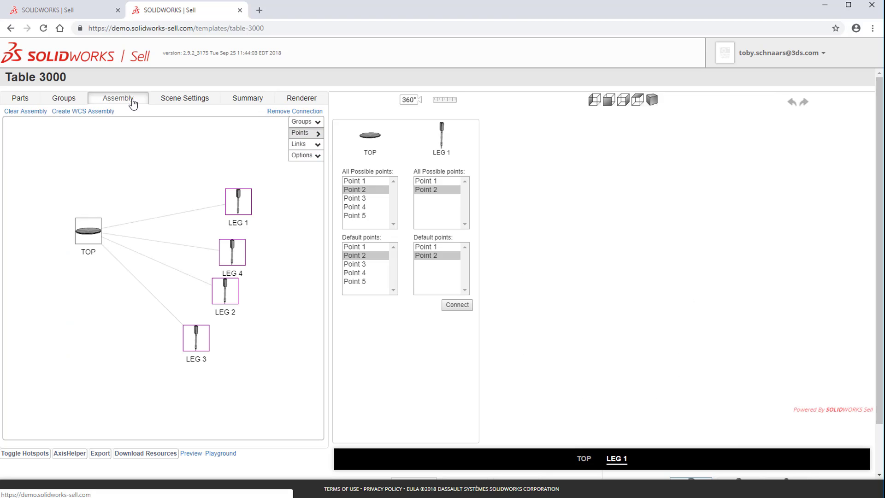
{"action": "left_click", "coordinate": [179, 213]}
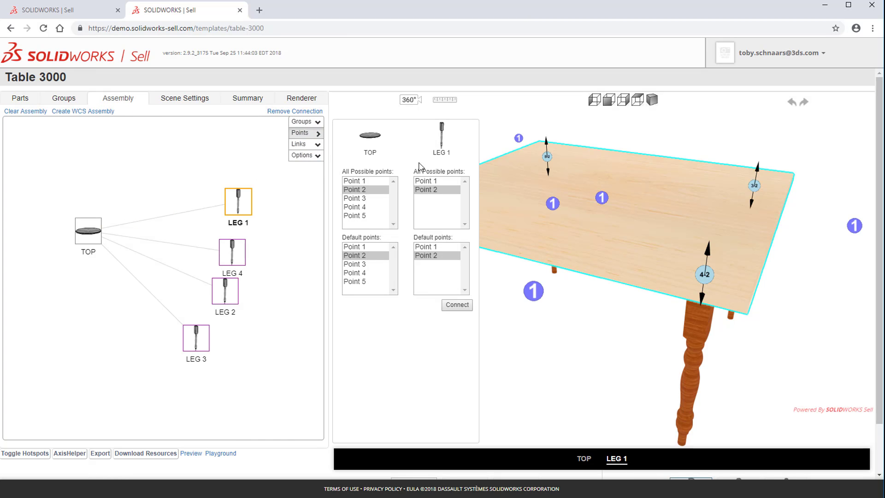
{"action": "left_click", "coordinate": [297, 134]}
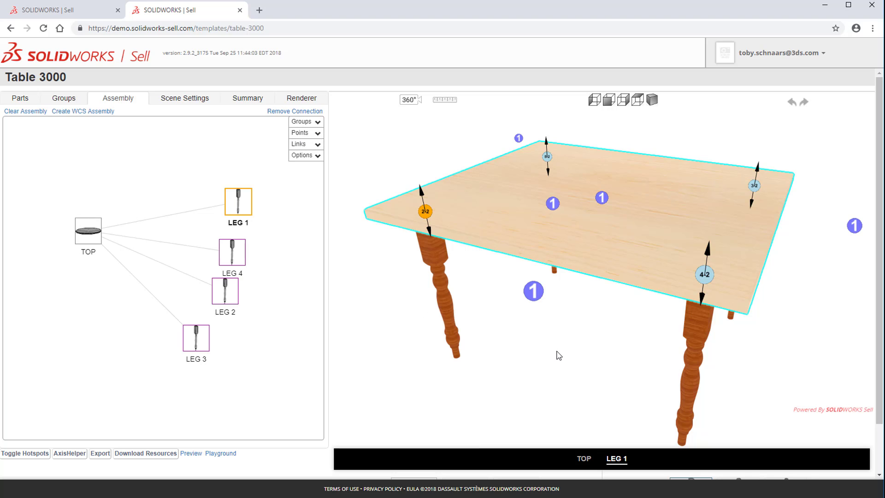
Try the oval tabletop on the assembled table and return to the rectangular one, alternating between the two shapes twice
{"action": "left_click_drag", "start_coordinate": [881, 341], "coordinate": [882, 389]}
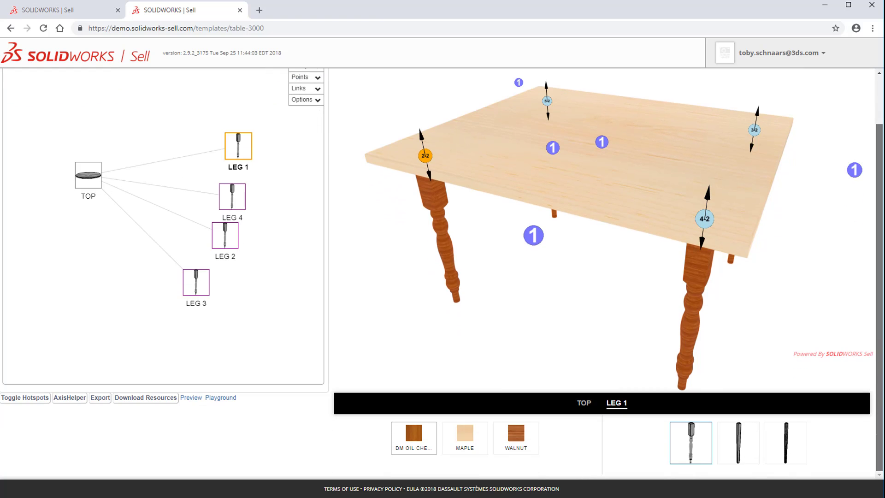
{"action": "left_click", "coordinate": [584, 404]}
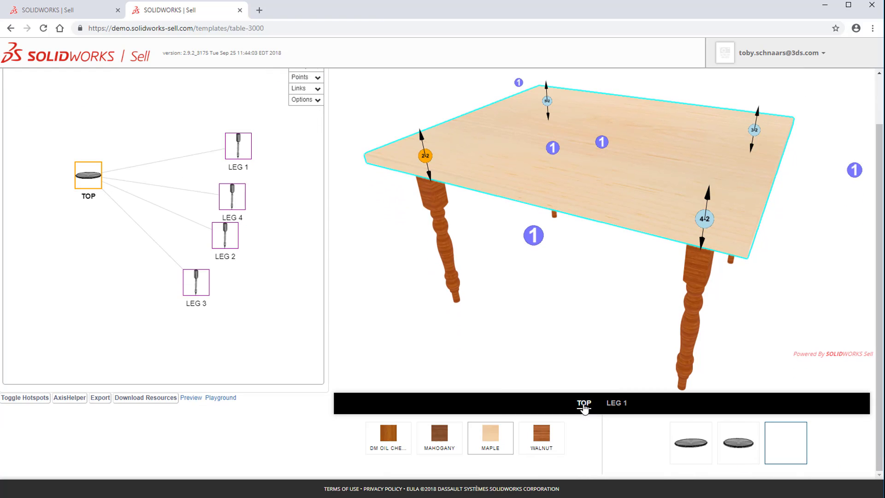
{"action": "left_click", "coordinate": [685, 448]}
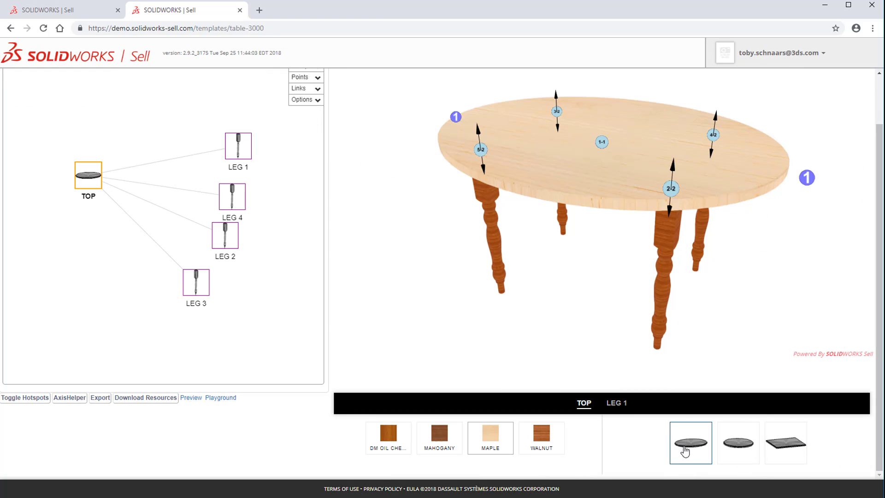
{"action": "left_click", "coordinate": [778, 447]}
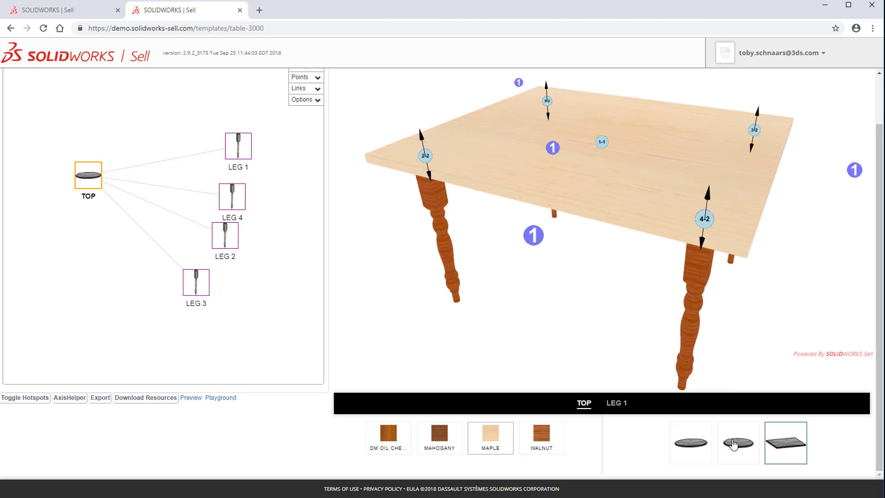
{"action": "left_click", "coordinate": [698, 447]}
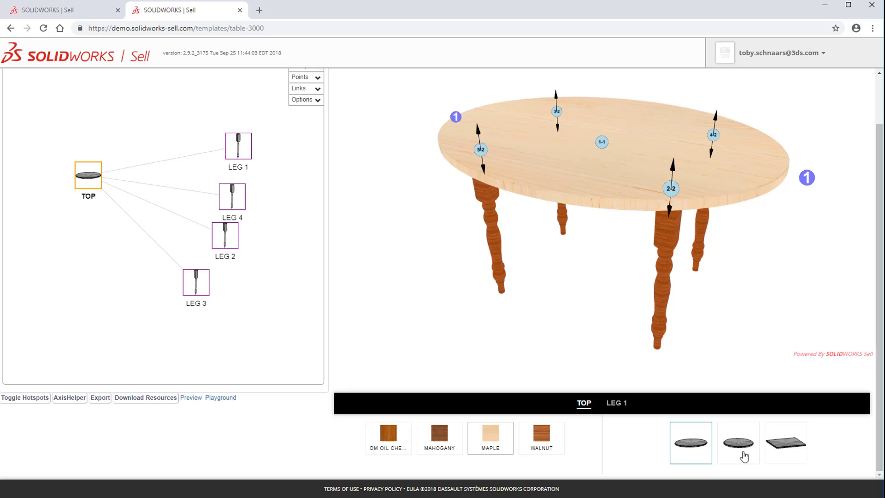
{"action": "left_click", "coordinate": [780, 447]}
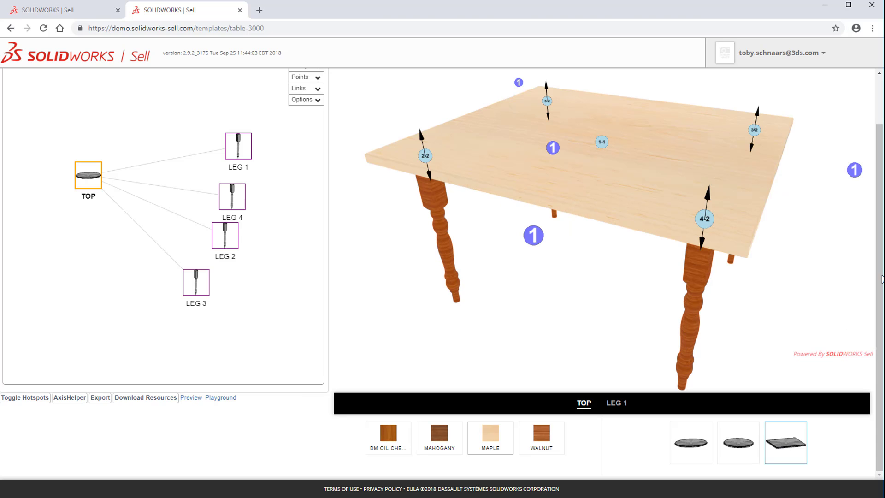
{"action": "scroll", "coordinate": [876, 283], "scroll_direction": "up", "scroll_amount": 2}
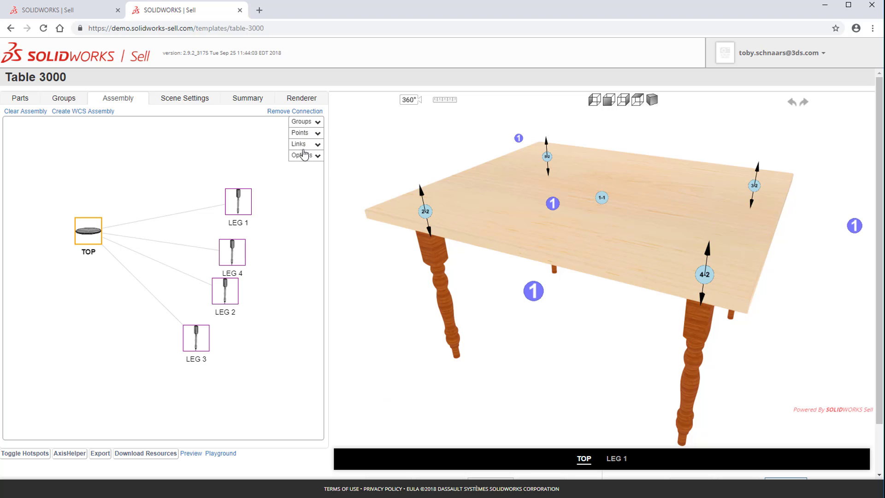
Switch from the table template to the SPEAKER 01 template and review its top, right, left, rear and bottom groups
{"action": "left_click", "coordinate": [240, 10]}
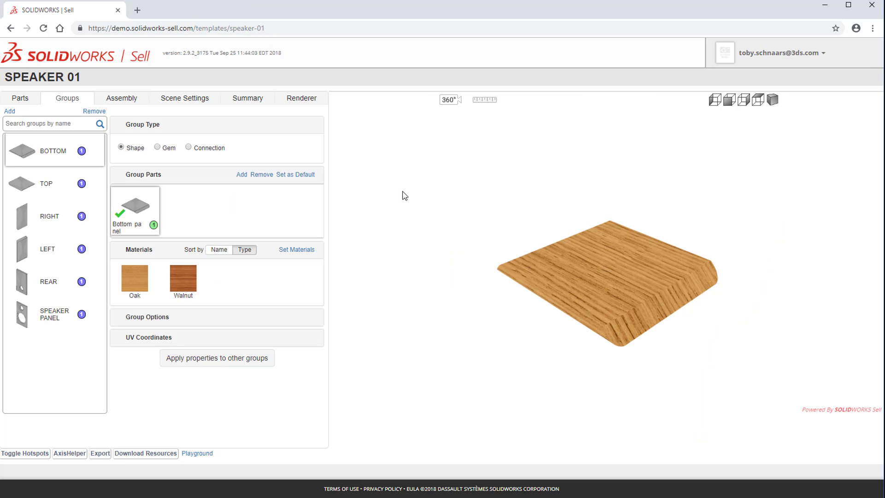
{"action": "left_click", "coordinate": [46, 184]}
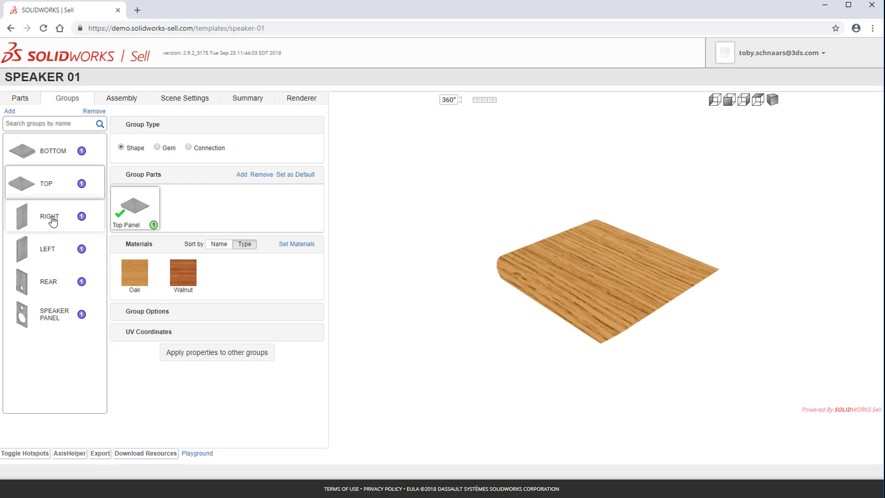
{"action": "left_click", "coordinate": [52, 221]}
{"action": "left_click", "coordinate": [54, 247]}
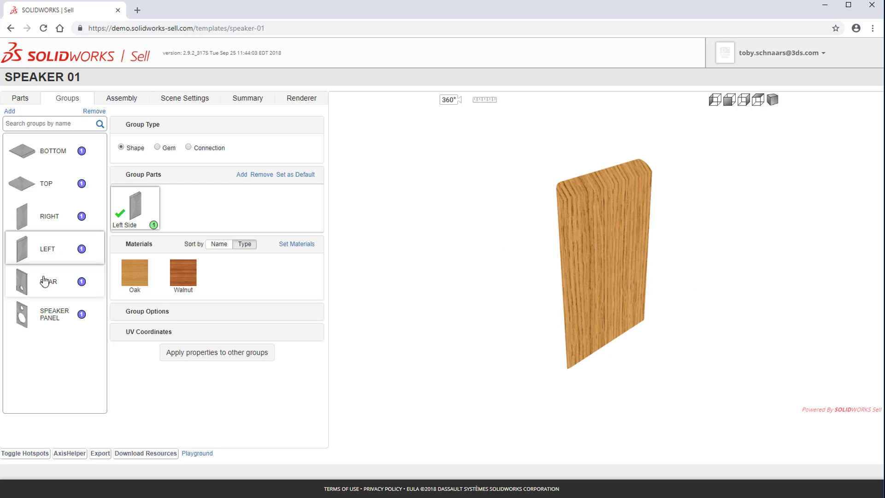
{"action": "left_click", "coordinate": [44, 282]}
{"action": "left_click", "coordinate": [44, 162]}
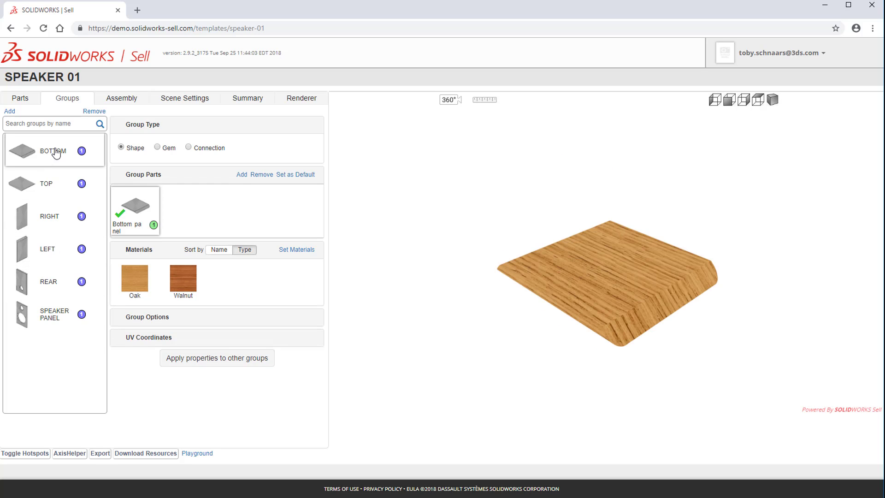
Examine where Point 1 lies relative to the speaker's Bottom panel, Top Panel, Right Side and Left Side parts
{"action": "left_click", "coordinate": [24, 99]}
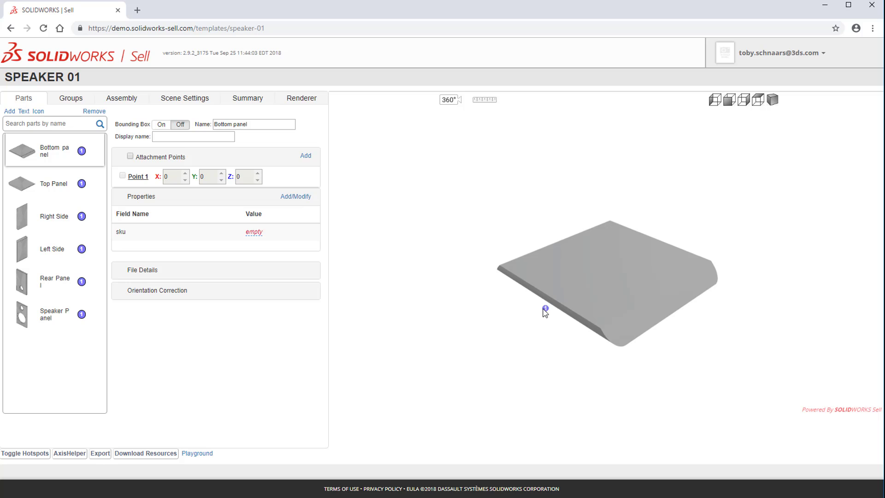
{"action": "left_click", "coordinate": [64, 184]}
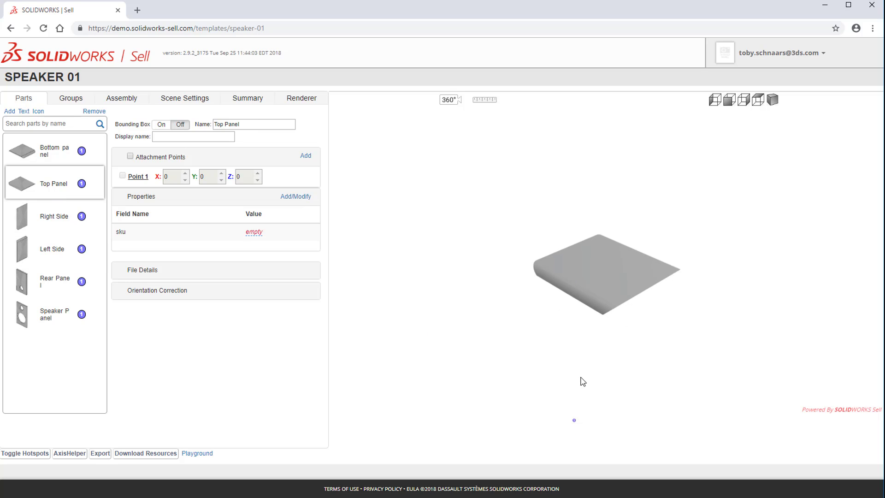
{"action": "scroll", "coordinate": [582, 378], "scroll_direction": "down", "scroll_amount": 4}
{"action": "mouse_move", "coordinate": [611, 412]}
{"action": "left_mouse_down"}
{"action": "mouse_move", "coordinate": [612, 395]}
{"action": "mouse_move", "coordinate": [615, 405]}
{"action": "left_mouse_up"}
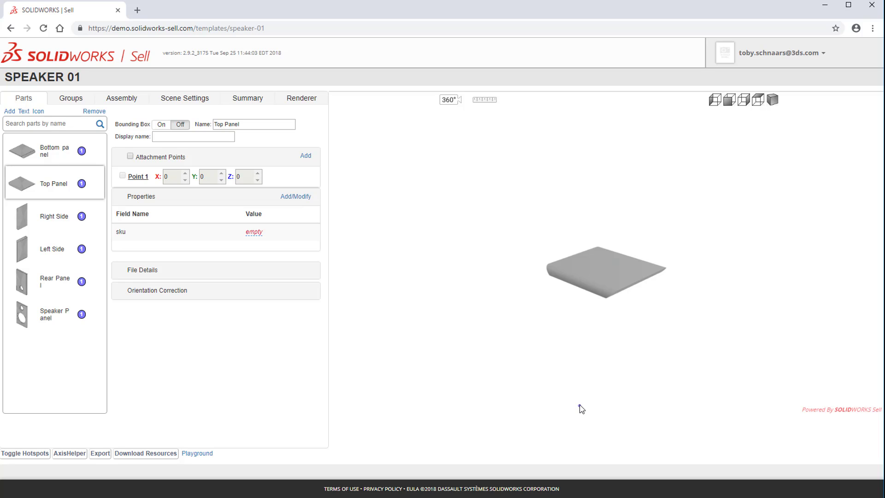
{"action": "left_click", "coordinate": [65, 203]}
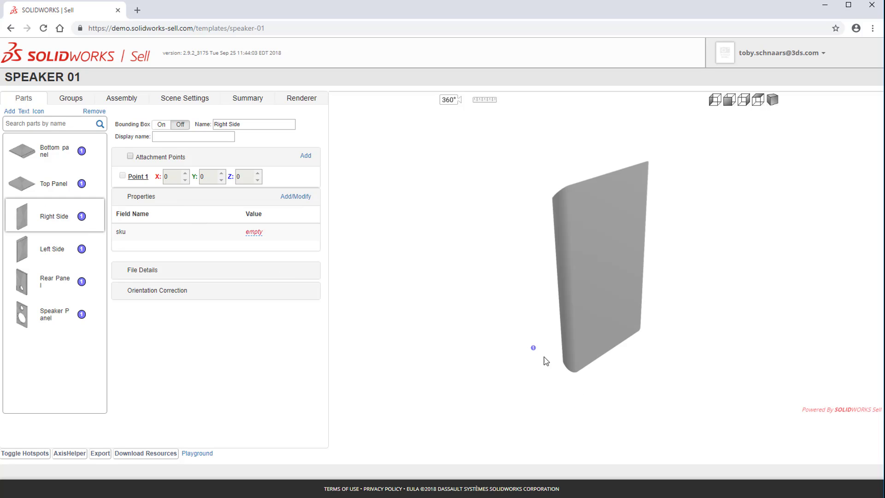
{"action": "left_click", "coordinate": [60, 256]}
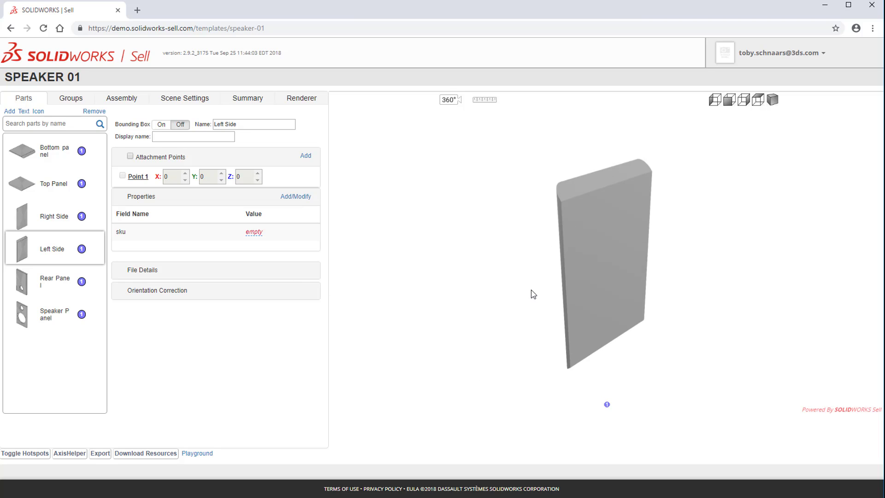
{"action": "left_click", "coordinate": [46, 155]}
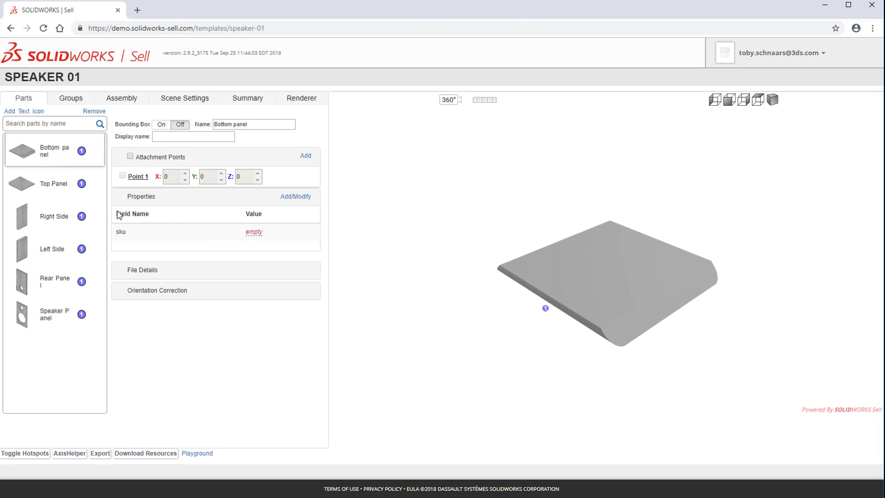
Create a WCS assembly for the speaker, joining its panel groups into one cabinet
{"action": "left_click", "coordinate": [128, 106]}
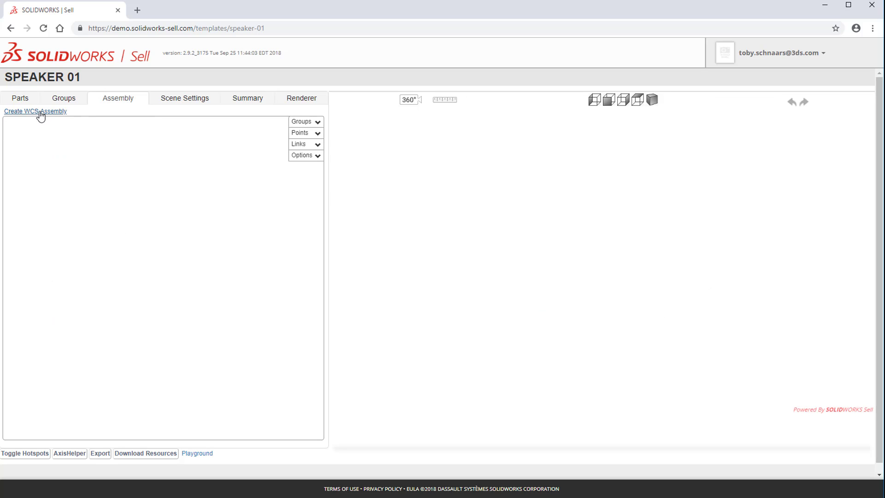
{"action": "left_click", "coordinate": [74, 101]}
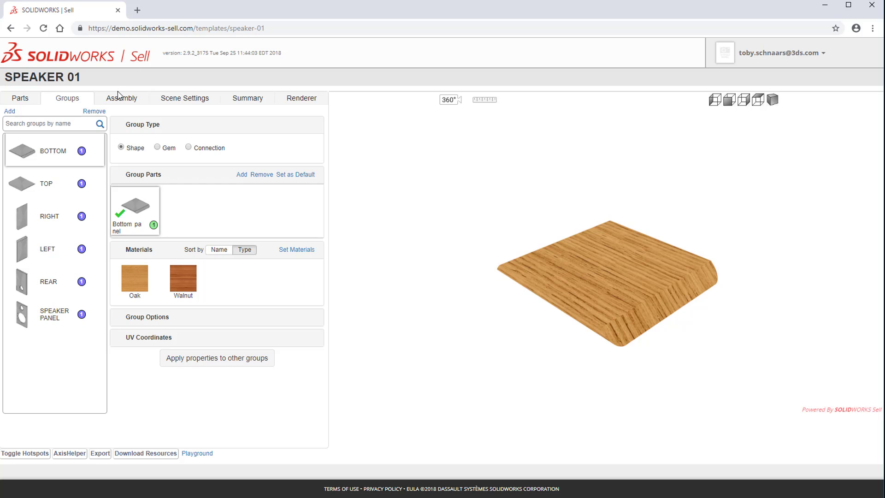
{"action": "left_click", "coordinate": [117, 99]}
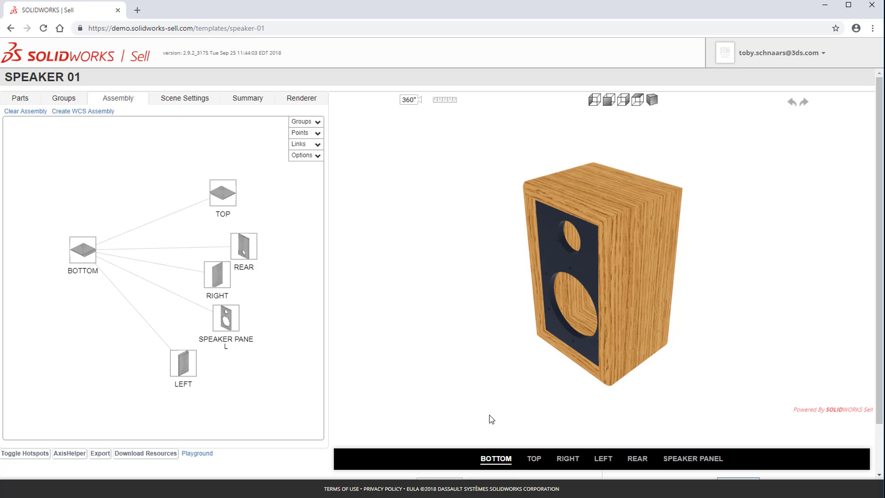
{"action": "left_click_drag", "start_coordinate": [527, 396], "coordinate": [546, 389]}
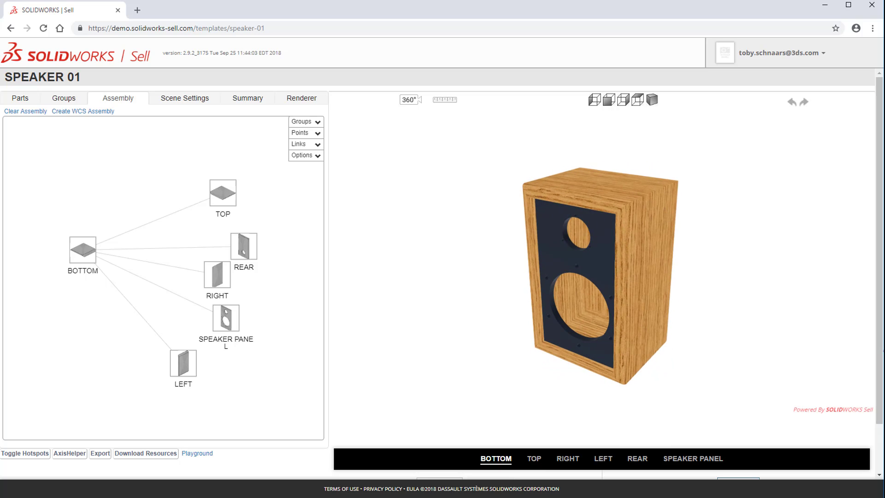
Alternate the speaker's BOTTOM panel between oak and walnut several times, leaving it in walnut
{"action": "scroll", "coordinate": [881, 353], "scroll_direction": "down", "scroll_amount": 1}
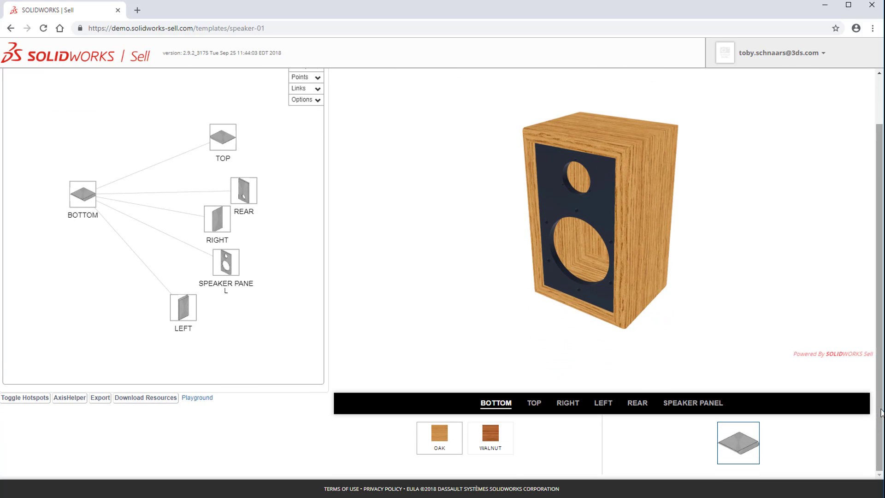
{"action": "scroll", "coordinate": [878, 404], "scroll_direction": "up", "scroll_amount": 1}
{"action": "scroll", "coordinate": [879, 404], "scroll_direction": "down", "scroll_amount": 1}
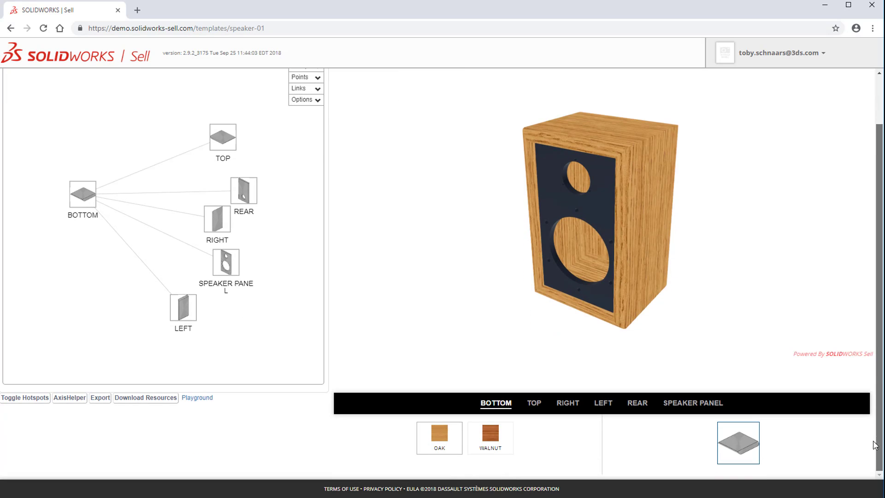
{"action": "left_click", "coordinate": [491, 436]}
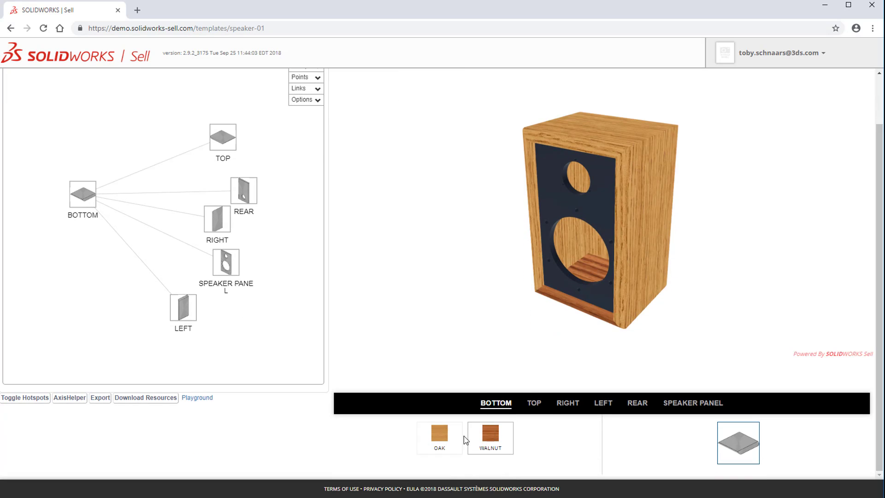
{"action": "left_click", "coordinate": [441, 438]}
{"action": "left_click", "coordinate": [492, 436]}
{"action": "left_click", "coordinate": [440, 443]}
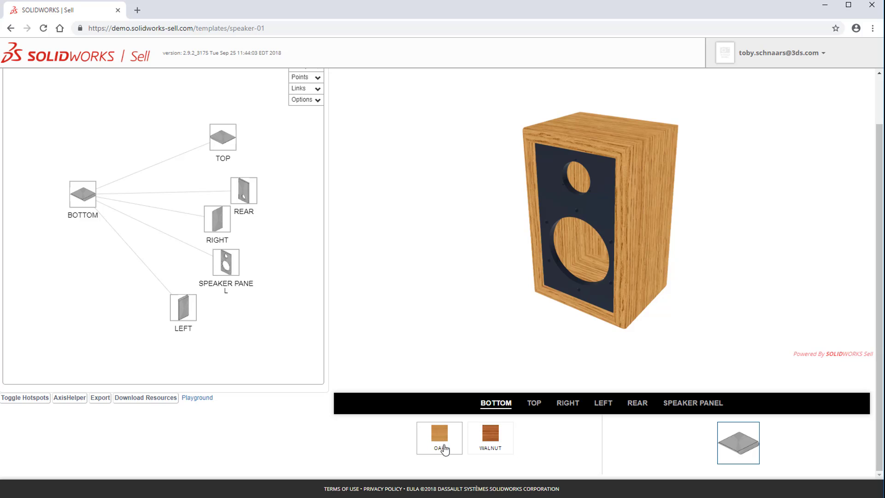
{"action": "left_click", "coordinate": [484, 443]}
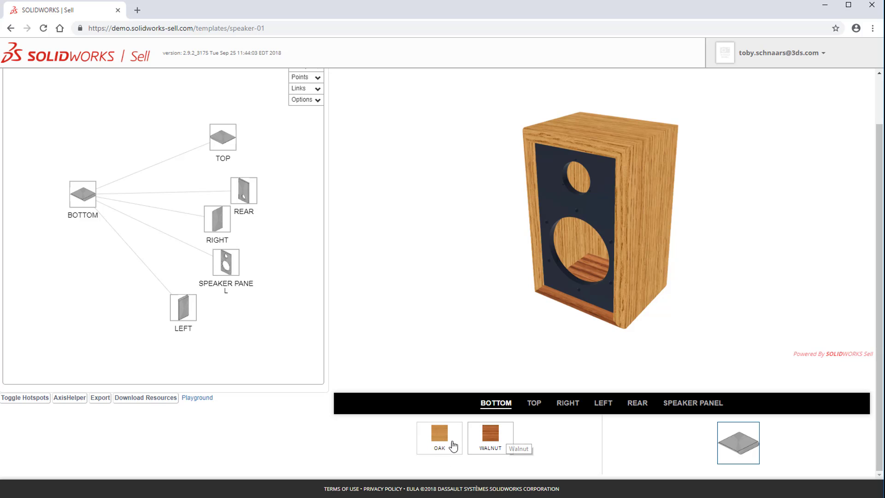
{"action": "left_click", "coordinate": [441, 445]}
{"action": "left_click", "coordinate": [493, 443]}
{"action": "left_click", "coordinate": [452, 447]}
{"action": "left_click", "coordinate": [497, 443]}
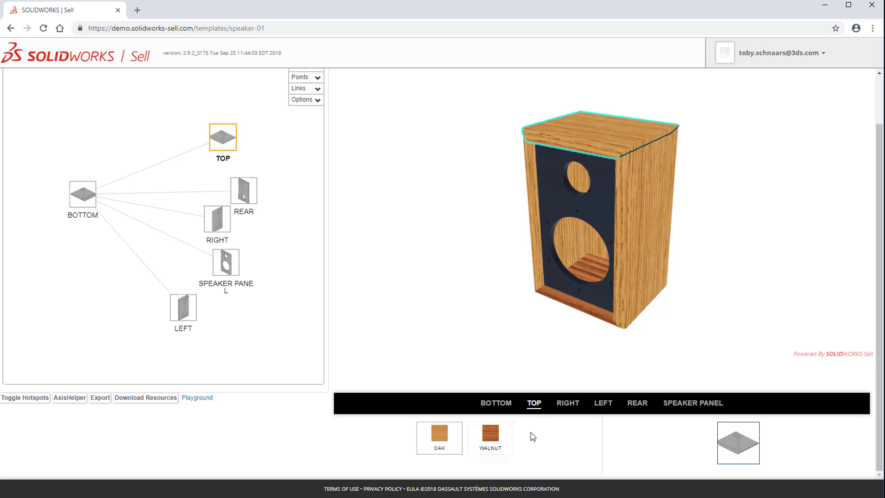
Set the speaker's TOP panel material to walnut, trying oak once for comparison
{"action": "left_click", "coordinate": [498, 445]}
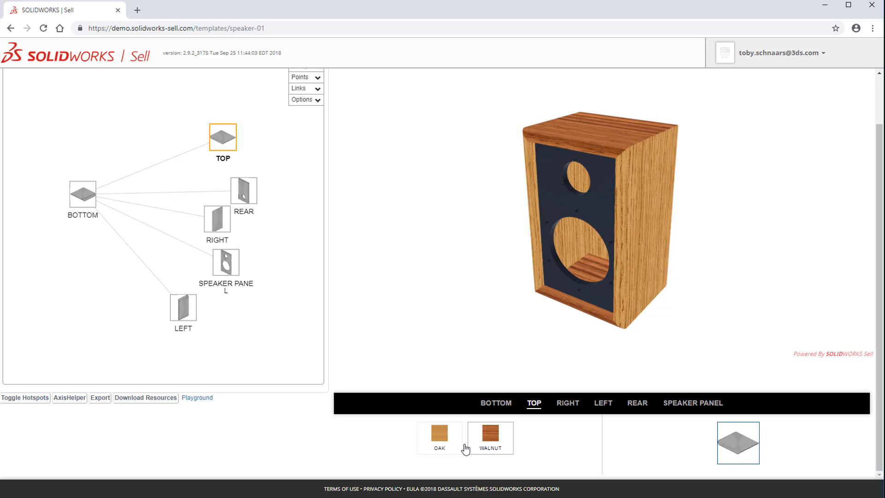
{"action": "left_click", "coordinate": [437, 433]}
{"action": "left_click", "coordinate": [489, 439]}
Set the material of the speaker's RIGHT, LEFT and REAR panels to walnut
{"action": "left_click", "coordinate": [572, 404]}
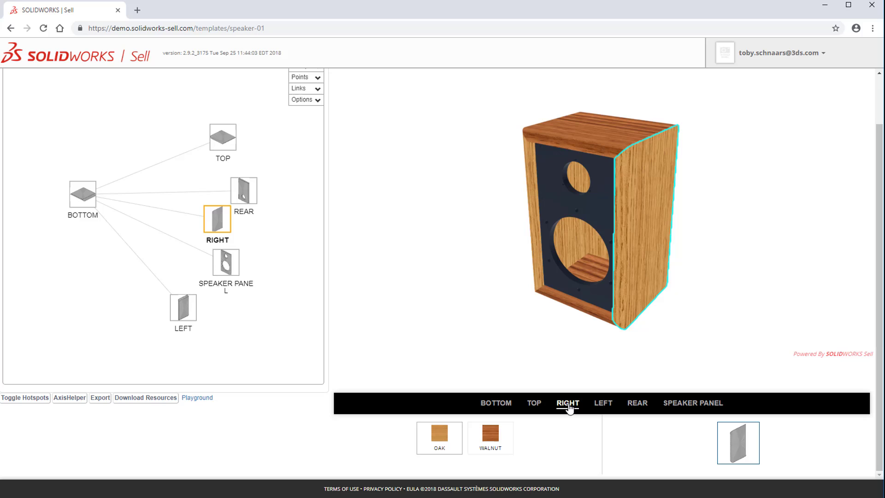
{"action": "left_click", "coordinate": [497, 438]}
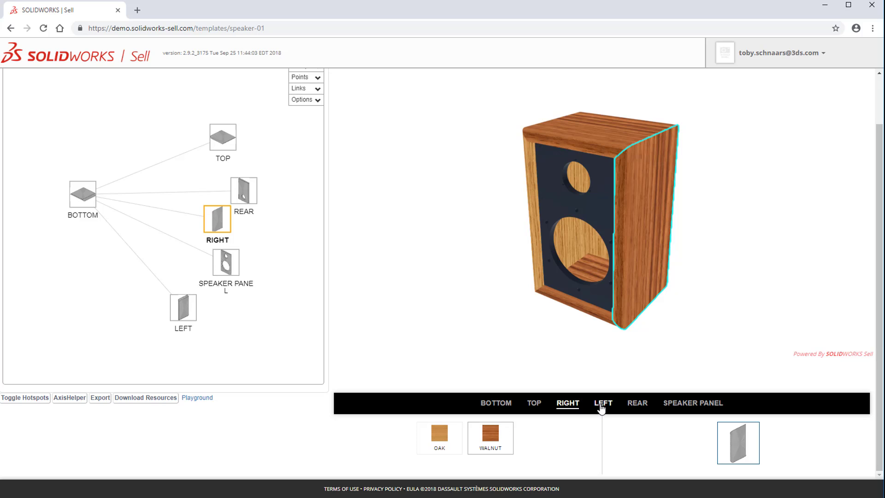
{"action": "left_click", "coordinate": [603, 403]}
{"action": "left_click", "coordinate": [487, 449]}
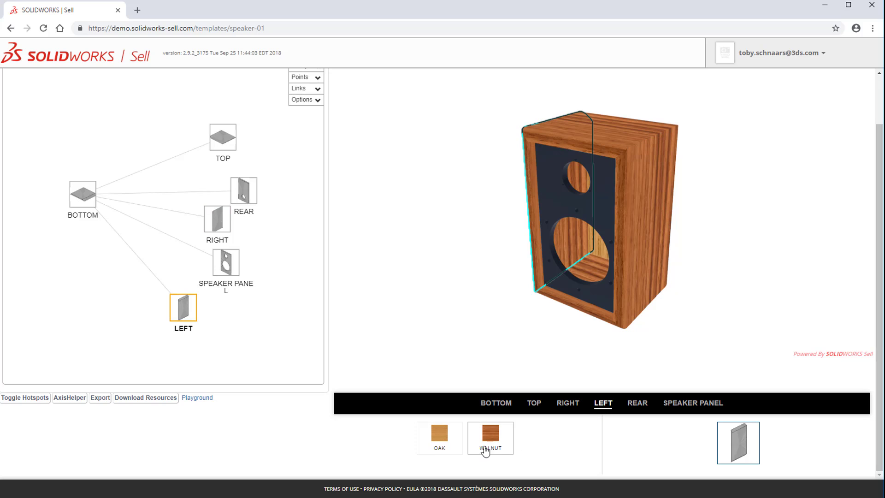
{"action": "left_click", "coordinate": [637, 403]}
{"action": "left_click", "coordinate": [482, 453]}
{"action": "left_click_drag", "start_coordinate": [567, 351], "coordinate": [684, 340]}
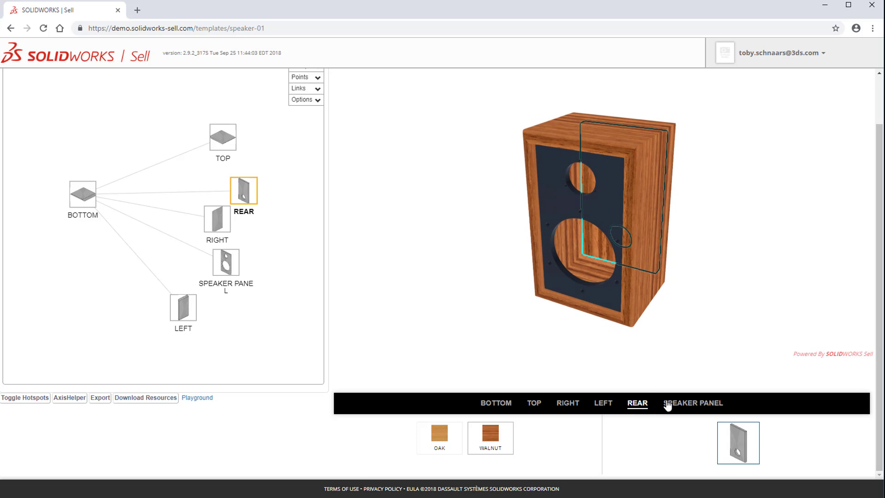
Set the SPEAKER PANEL finish to Black Matte, trying Green and 9349 for comparison
{"action": "left_click", "coordinate": [691, 404]}
{"action": "left_click", "coordinate": [454, 447]}
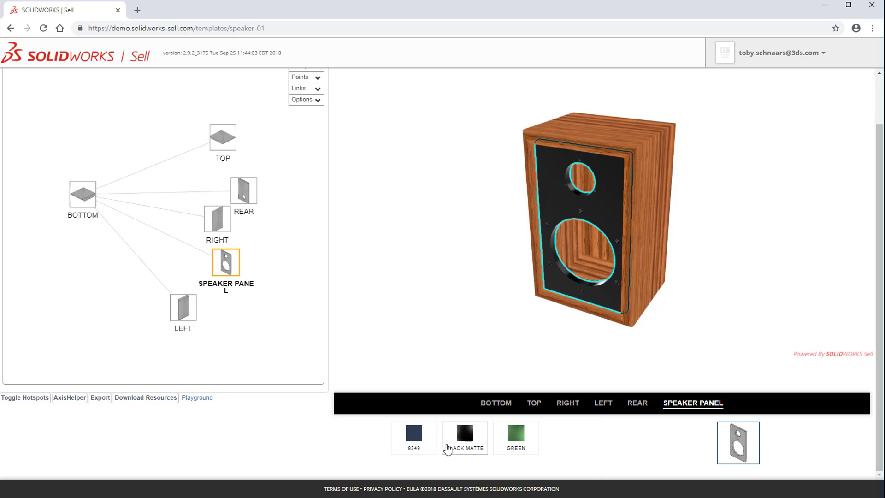
{"action": "left_click", "coordinate": [515, 441]}
{"action": "left_click", "coordinate": [475, 440]}
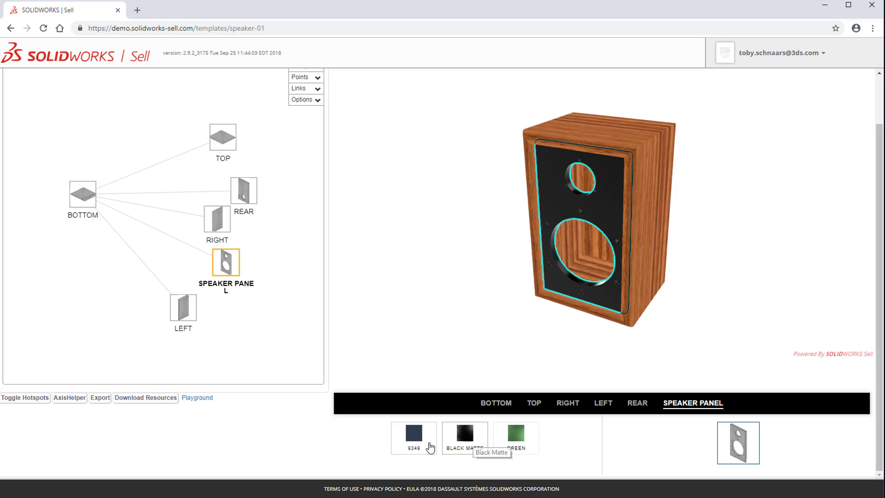
{"action": "left_click", "coordinate": [417, 439]}
{"action": "left_click", "coordinate": [454, 441]}
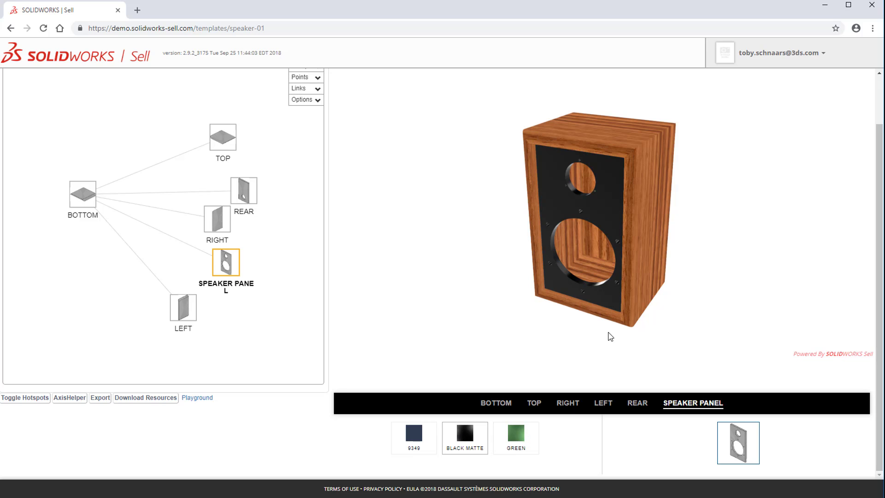
Change the speaker's TOP panel material to oak, trying walnut once more for comparison, and view the cabinet from the front and side
{"action": "left_click", "coordinate": [599, 139]}
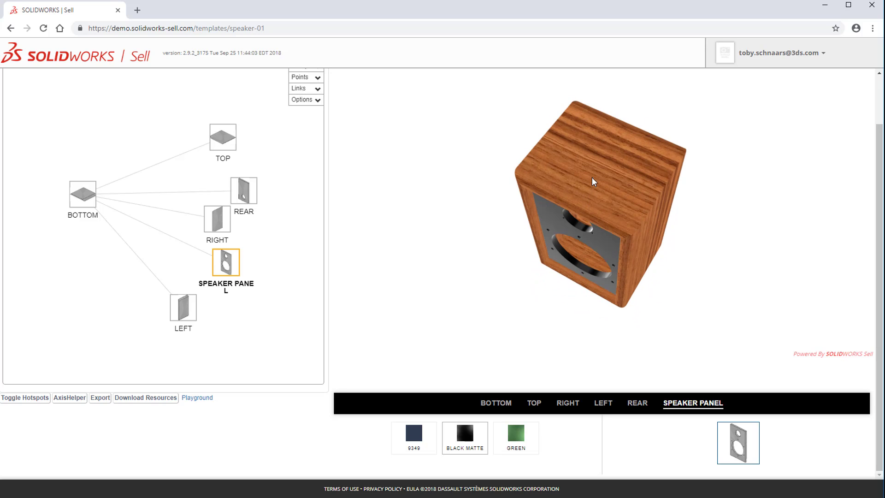
{"action": "left_click", "coordinate": [438, 442]}
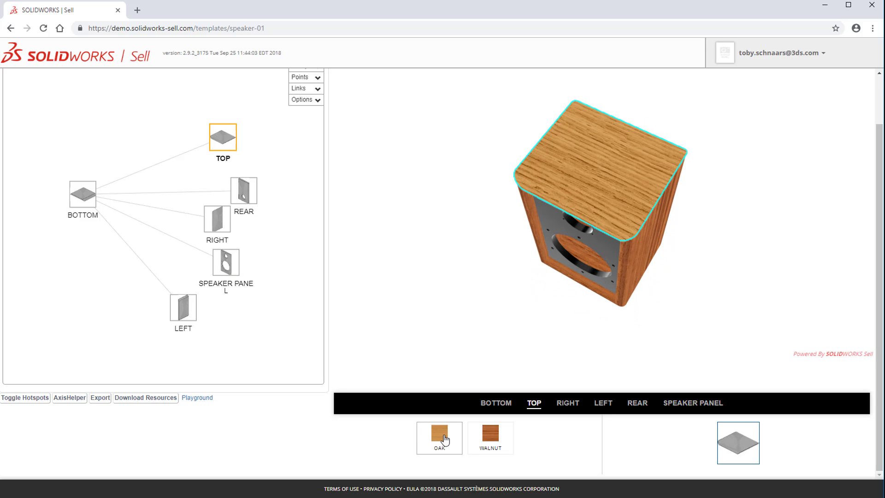
{"action": "left_click", "coordinate": [490, 452]}
{"action": "left_click", "coordinate": [452, 451]}
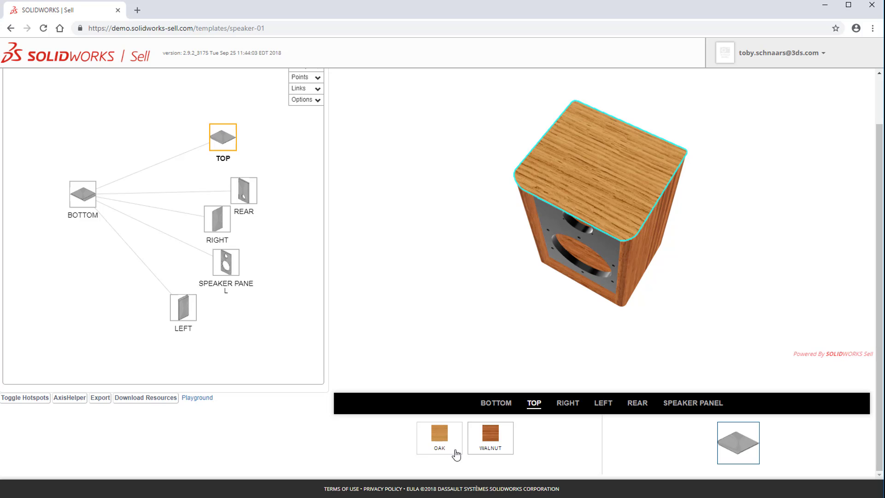
{"action": "left_click_drag", "start_coordinate": [450, 347], "coordinate": [483, 292]}
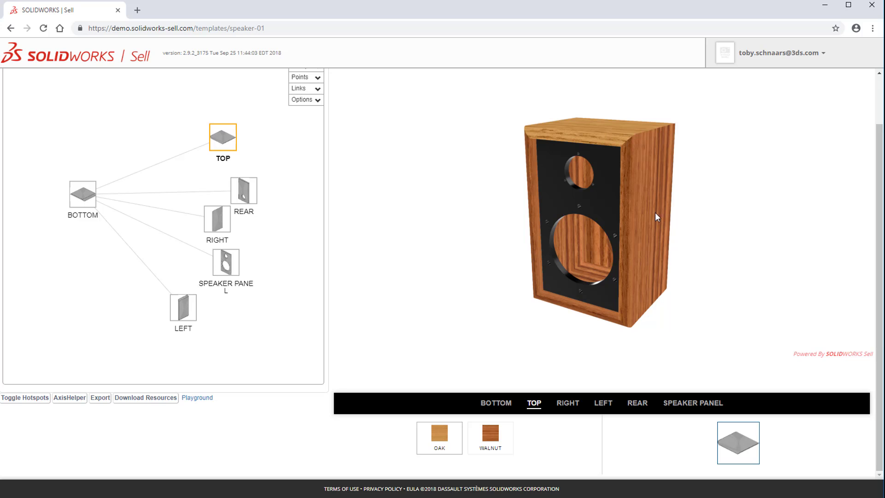
{"action": "left_click_drag", "start_coordinate": [592, 336], "coordinate": [630, 340]}
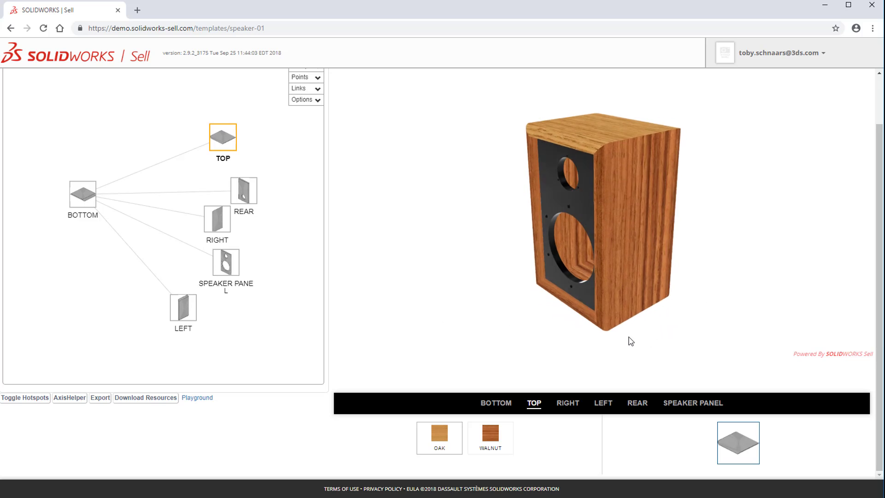